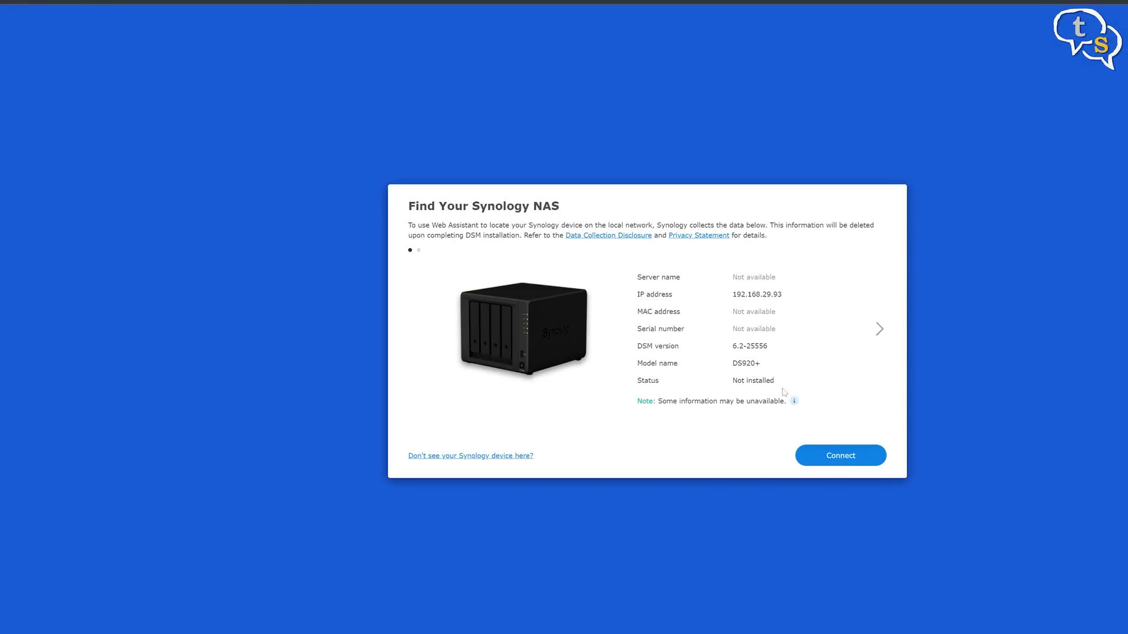
{"action": "left_click", "coordinate": [841, 456]}
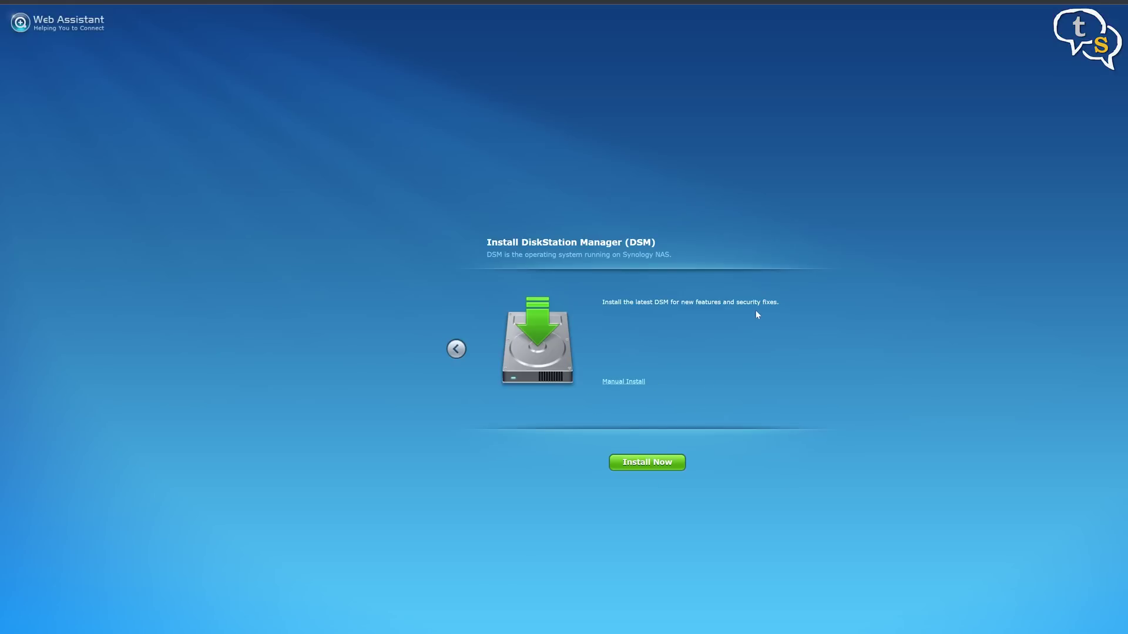
- Connect to the found DS920+ and install DSM, confirming that all drive data will be erased
{"action": "left_click", "coordinate": [647, 462]}
{"action": "left_click", "coordinate": [562, 330]}
{"action": "left_click", "coordinate": [675, 370]}
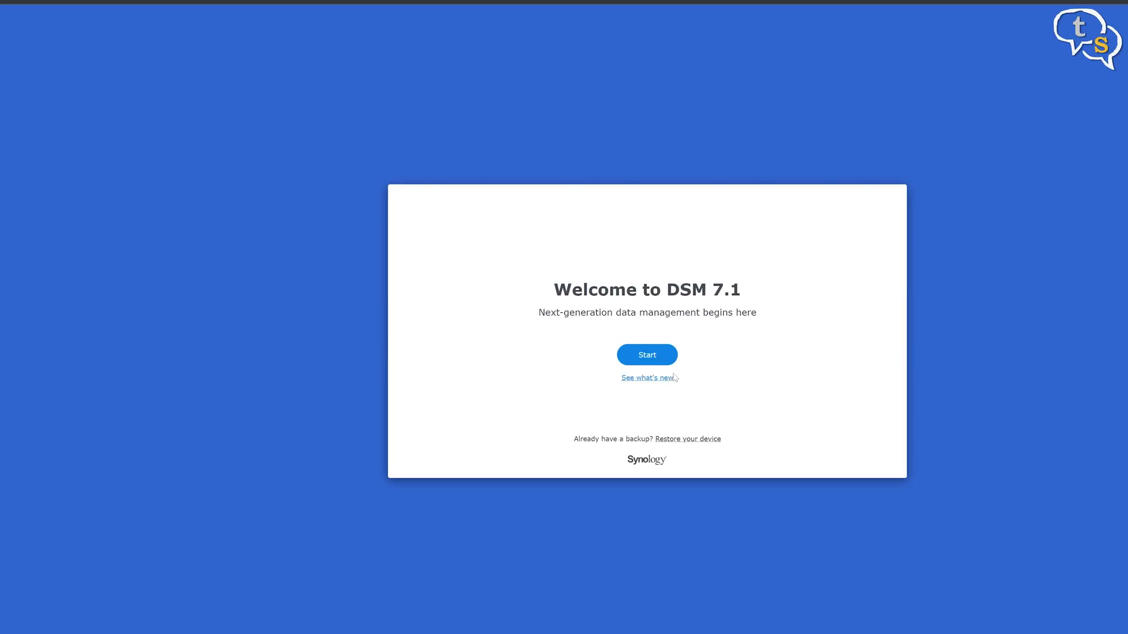
- Begin the initial DSM setup and drag the Synology Account sign-up window to the centre
{"action": "left_click", "coordinate": [647, 355]}
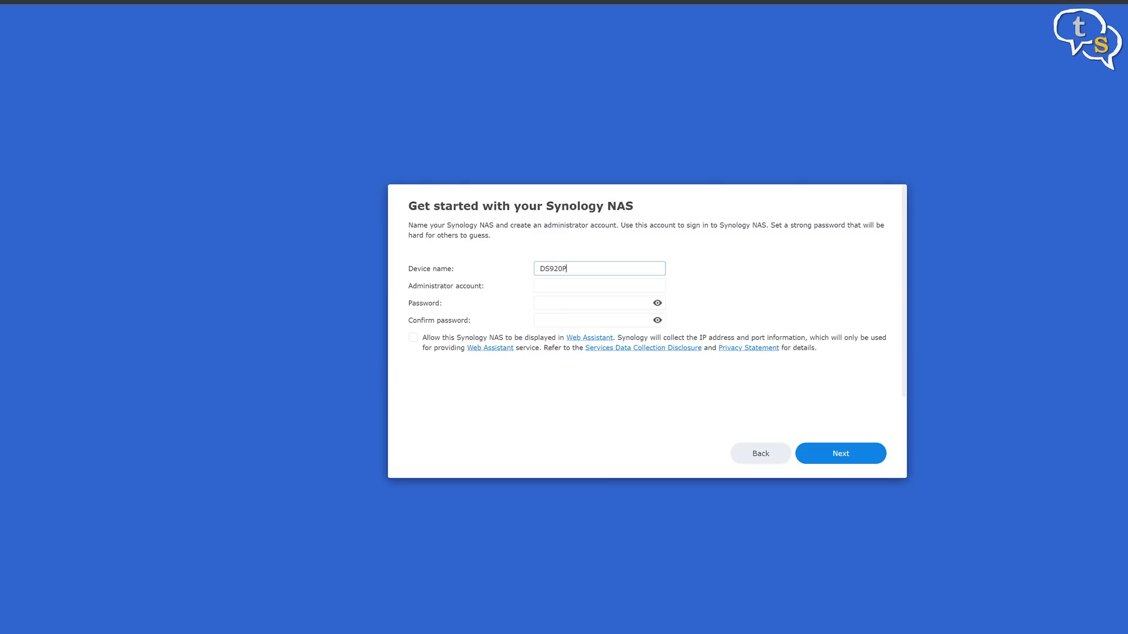
{"action": "left_click_drag", "start_coordinate": [192, 13], "coordinate": [532, 81]}
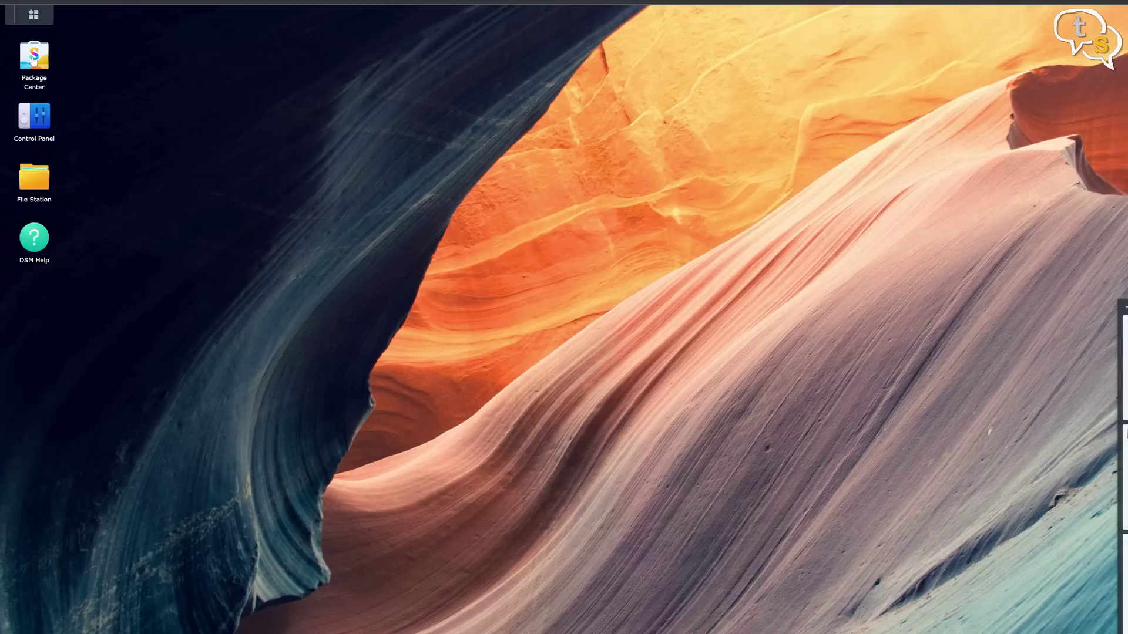
{"action": "left_click", "coordinate": [34, 56]}
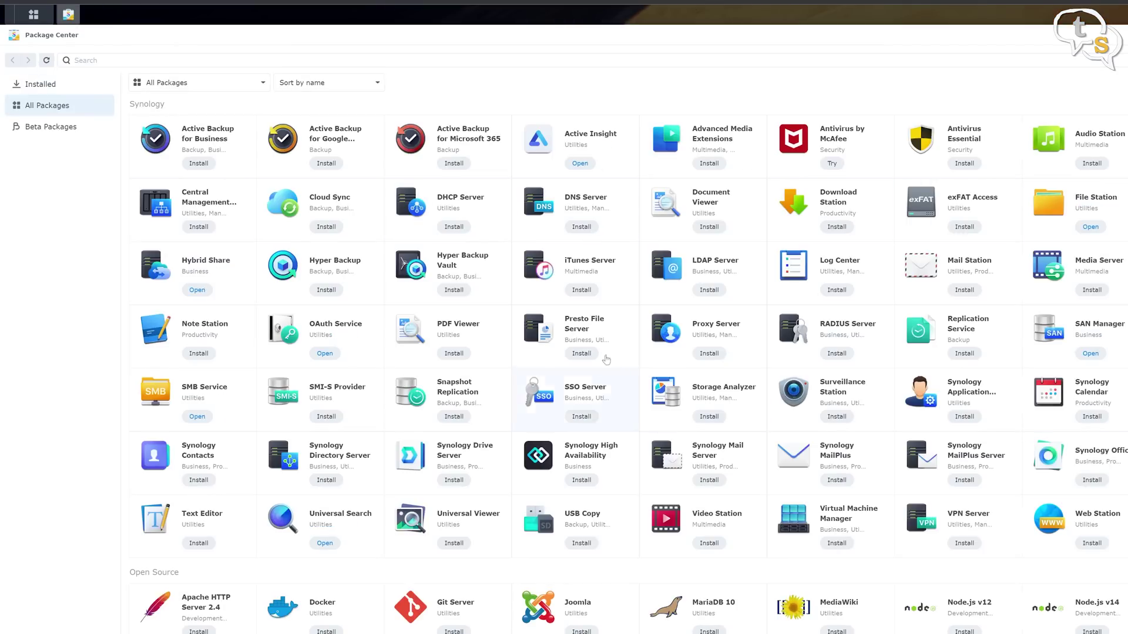
{"action": "scroll", "coordinate": [811, 320], "scroll_direction": "down", "scroll_amount": 4}
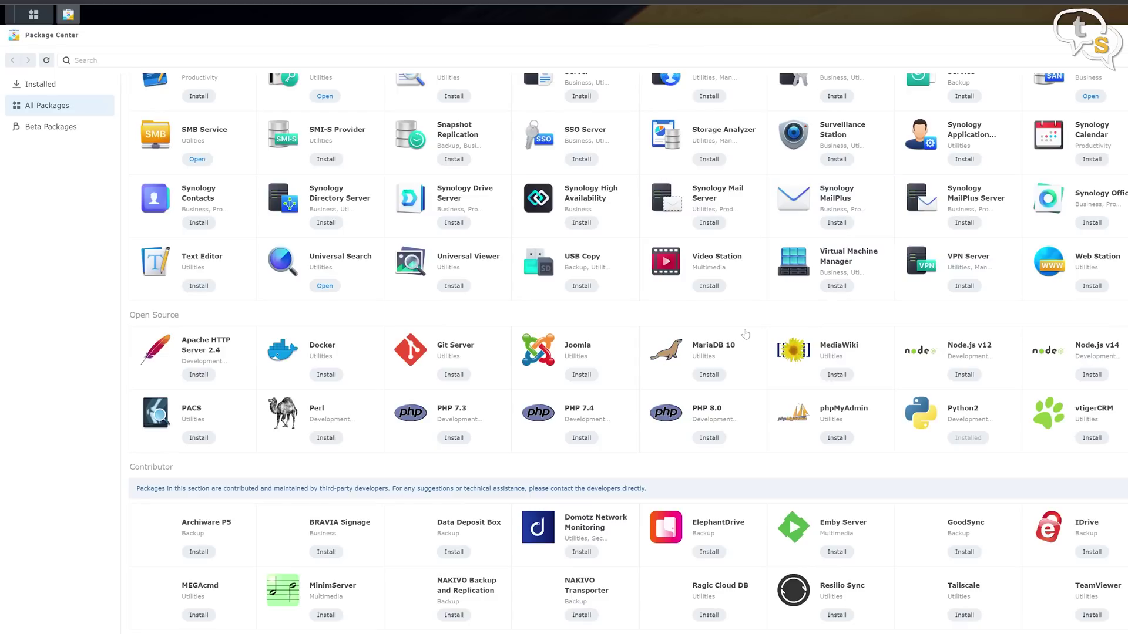
{"action": "scroll", "coordinate": [743, 335], "scroll_direction": "up", "scroll_amount": 4}
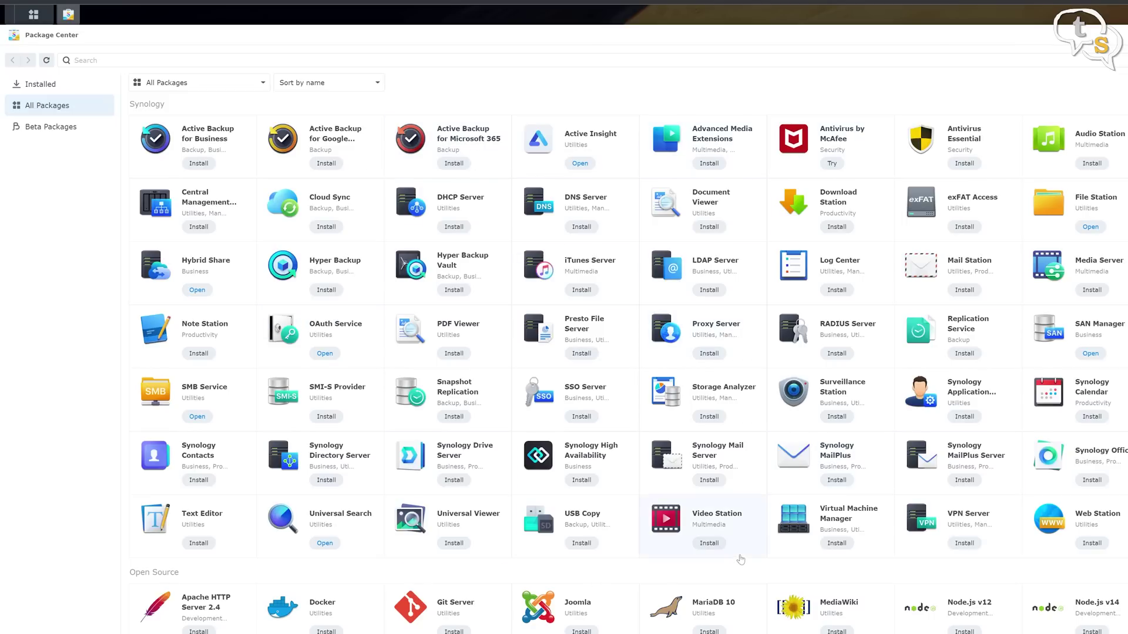
- Open Control Panel and review the User & Group, Shared Folder and Network pages
{"action": "scroll", "coordinate": [675, 505], "scroll_direction": "down", "scroll_amount": 5}
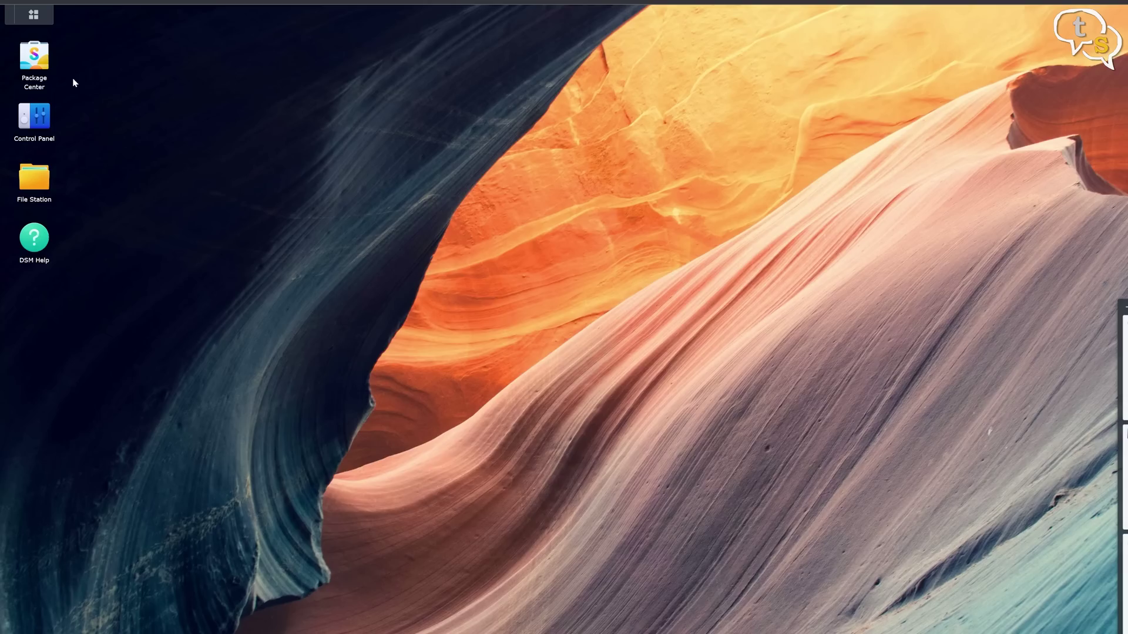
{"action": "left_click", "coordinate": [32, 121]}
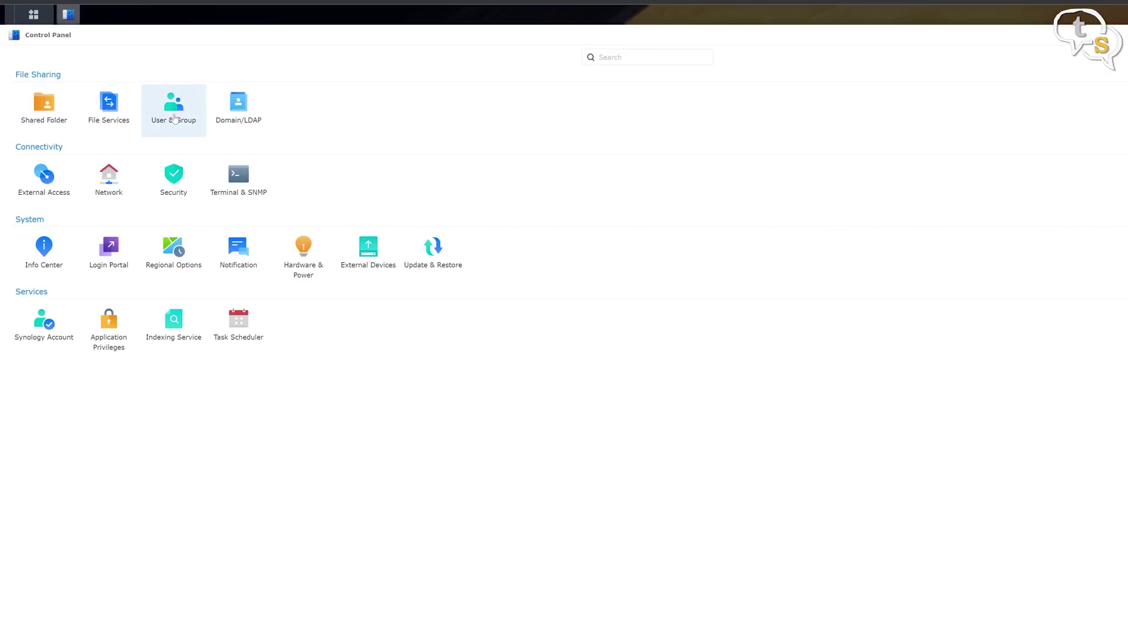
{"action": "left_click", "coordinate": [175, 117]}
{"action": "left_click", "coordinate": [63, 104]}
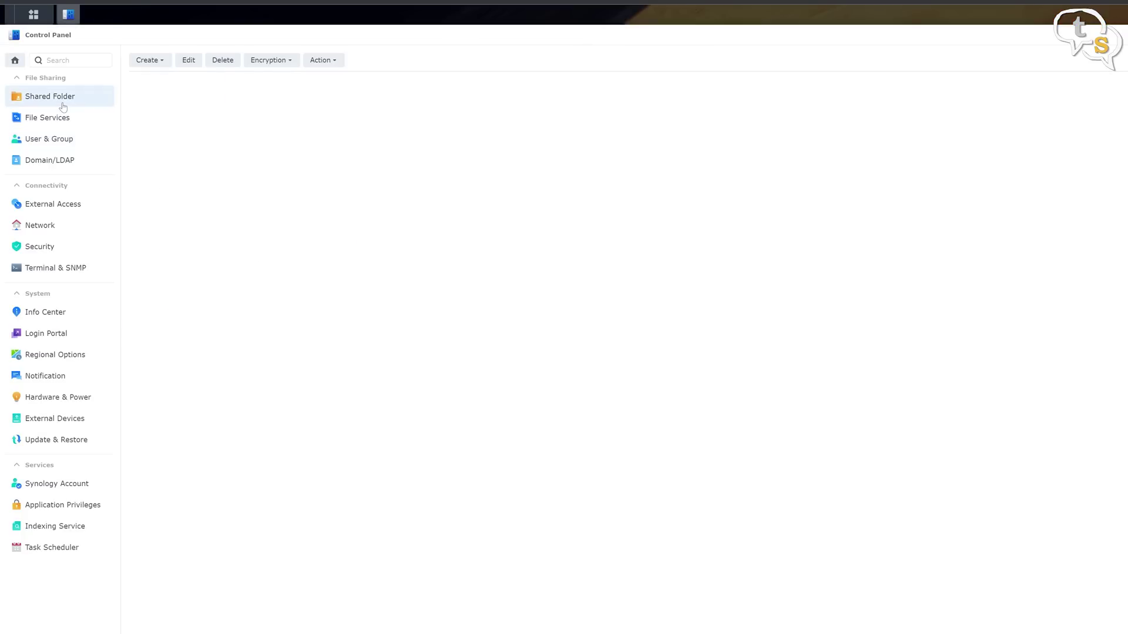
{"action": "left_click", "coordinate": [47, 232]}
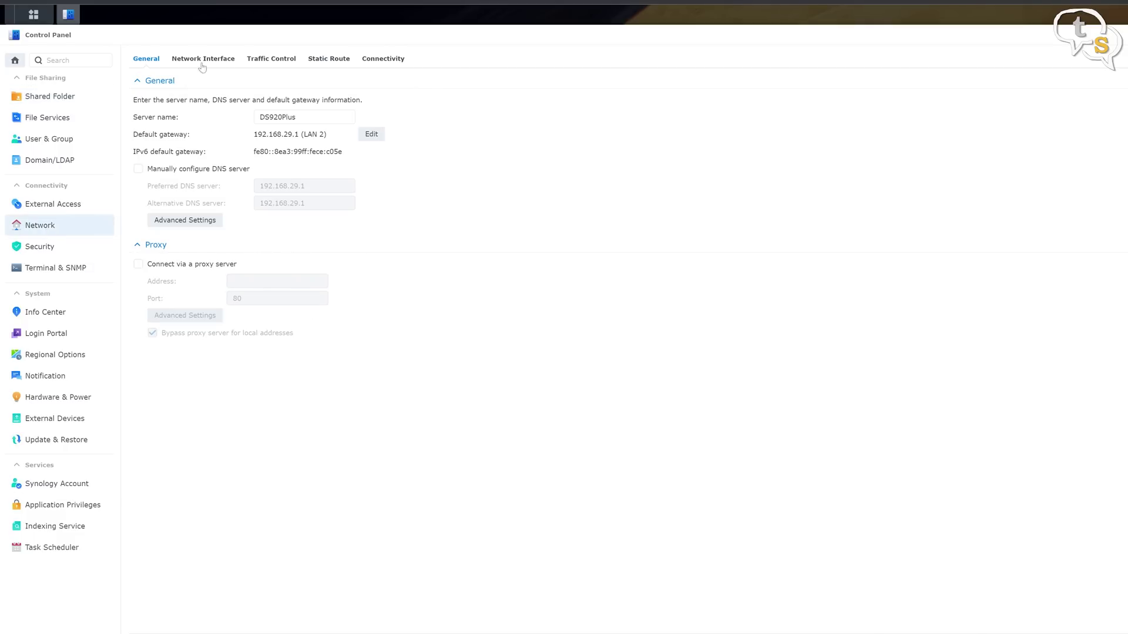
- Review Hardware & Power and push notification settings, then open the Login Style editor
{"action": "left_click", "coordinate": [58, 397]}
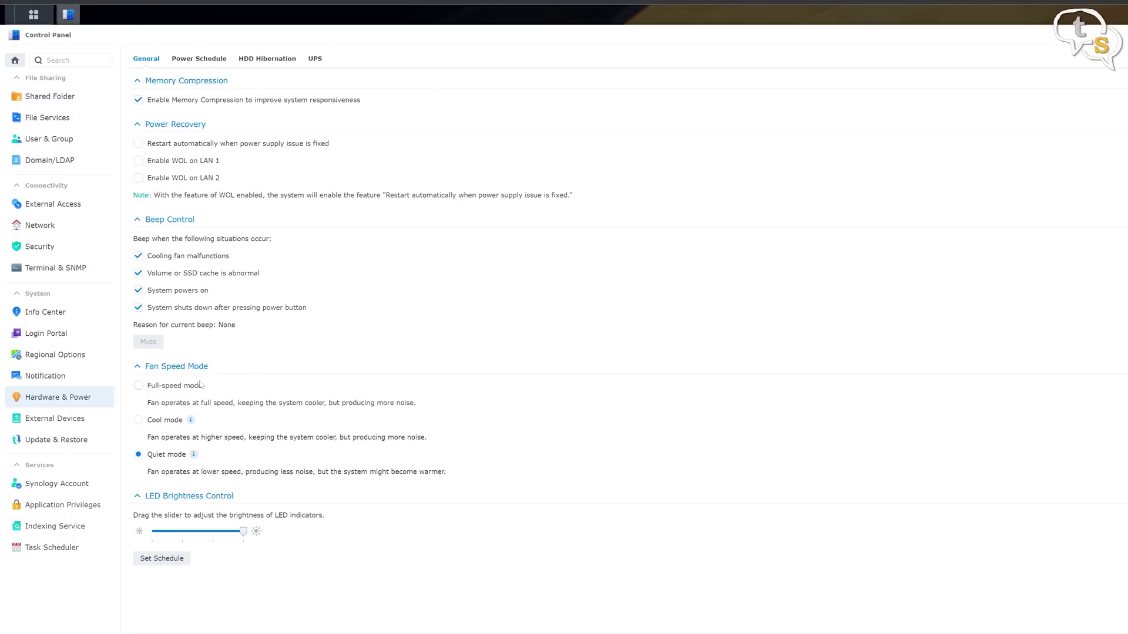
{"action": "left_click", "coordinate": [45, 376]}
{"action": "left_click", "coordinate": [217, 59]}
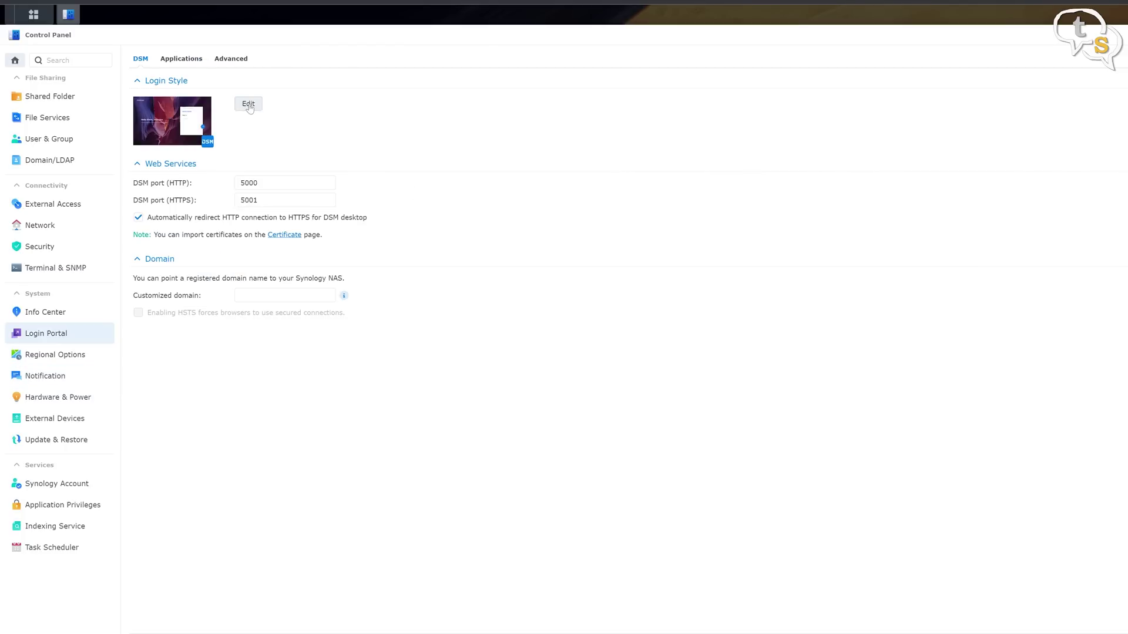
{"action": "left_click", "coordinate": [248, 104]}
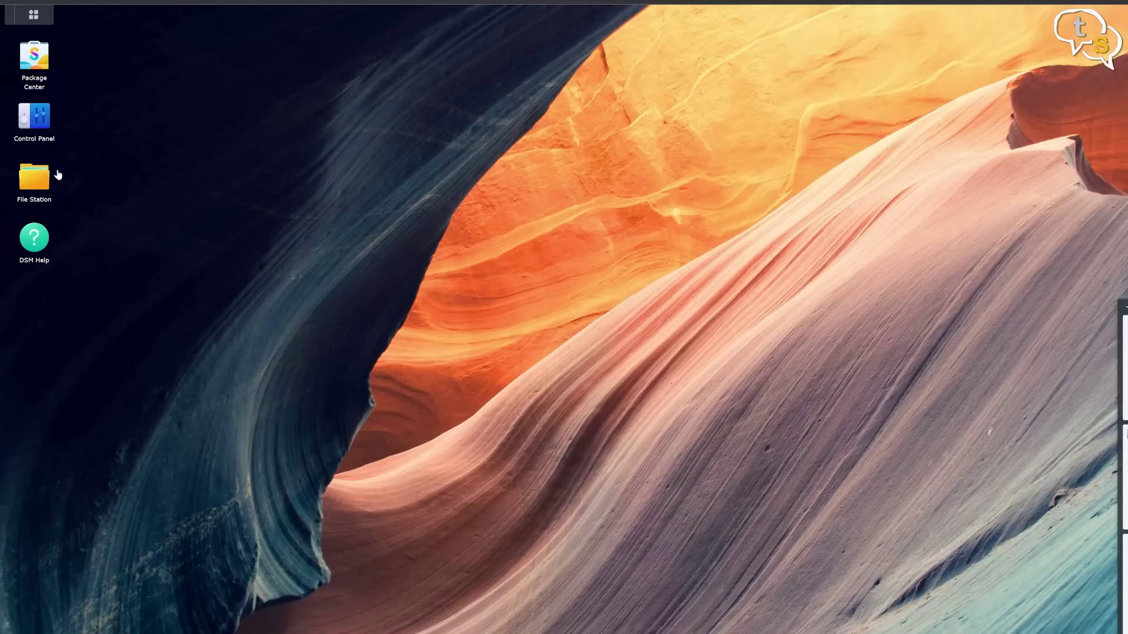
- Check the permissions of the '500 Gb Nvme backup' folder in File Station, then launch DSM Help
{"action": "double_click", "coordinate": [32, 178]}
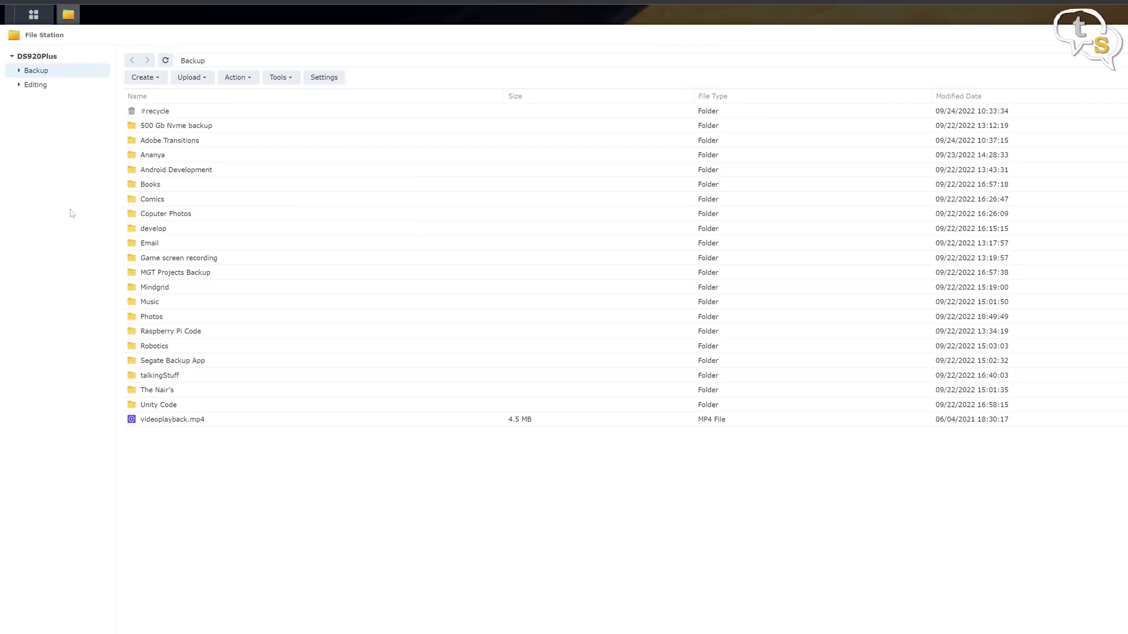
{"action": "right_click", "coordinate": [335, 126]}
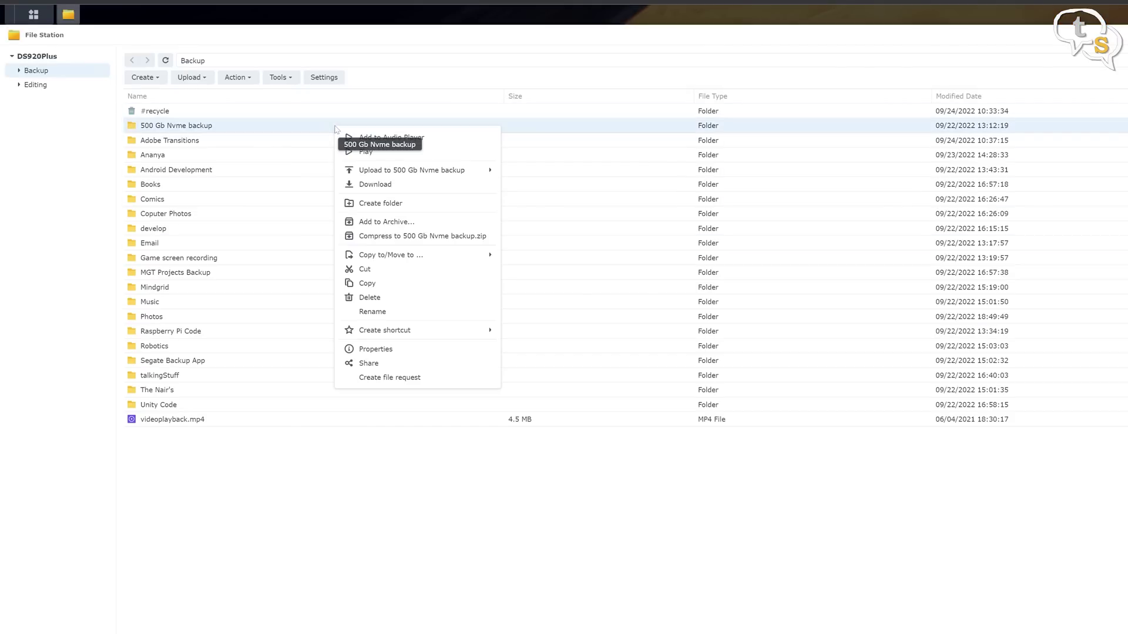
{"action": "left_click", "coordinate": [392, 351]}
{"action": "left_click", "coordinate": [523, 221]}
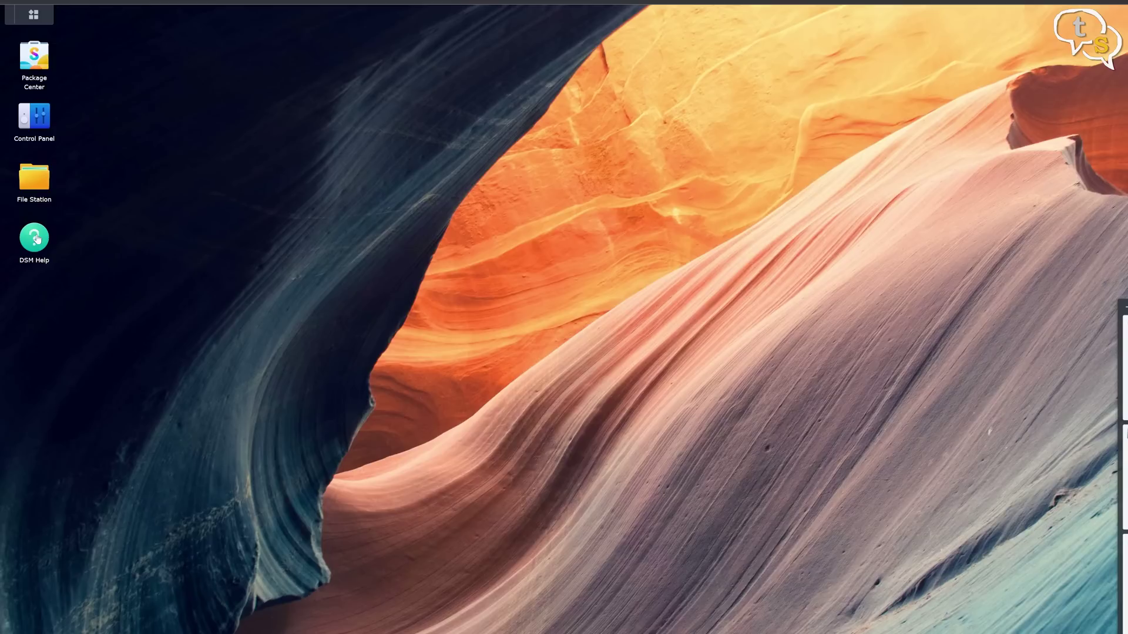
{"action": "left_click", "coordinate": [36, 238]}
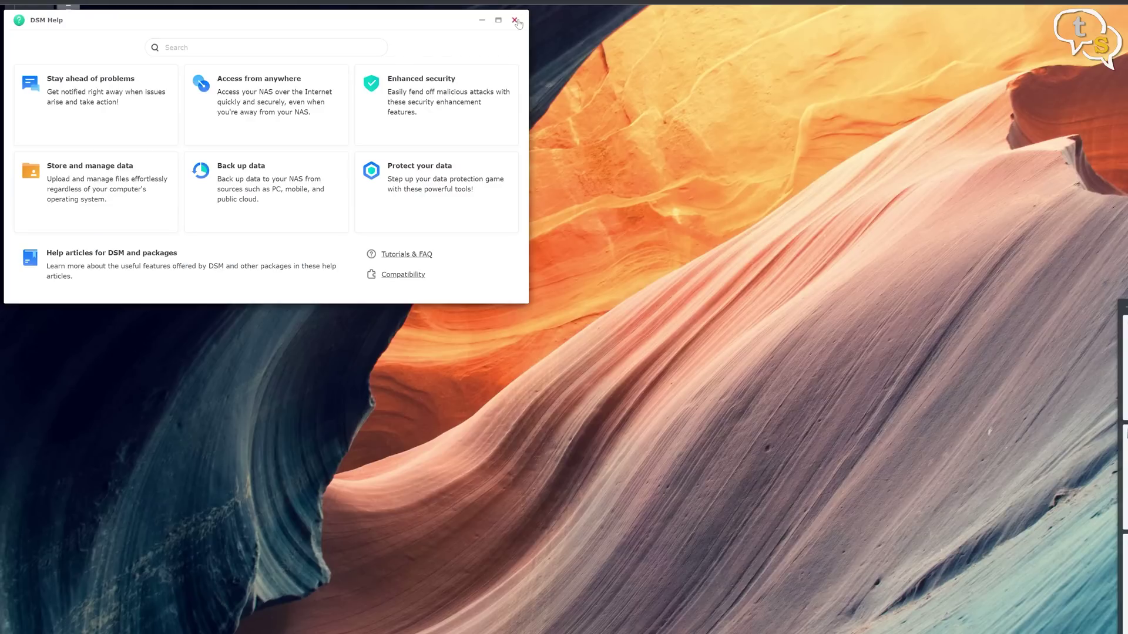
- Close Help and launch Storage Manager from the main menu to reach the Create Storage Pool wizard
{"action": "left_click", "coordinate": [514, 20]}
{"action": "left_click", "coordinate": [35, 18]}
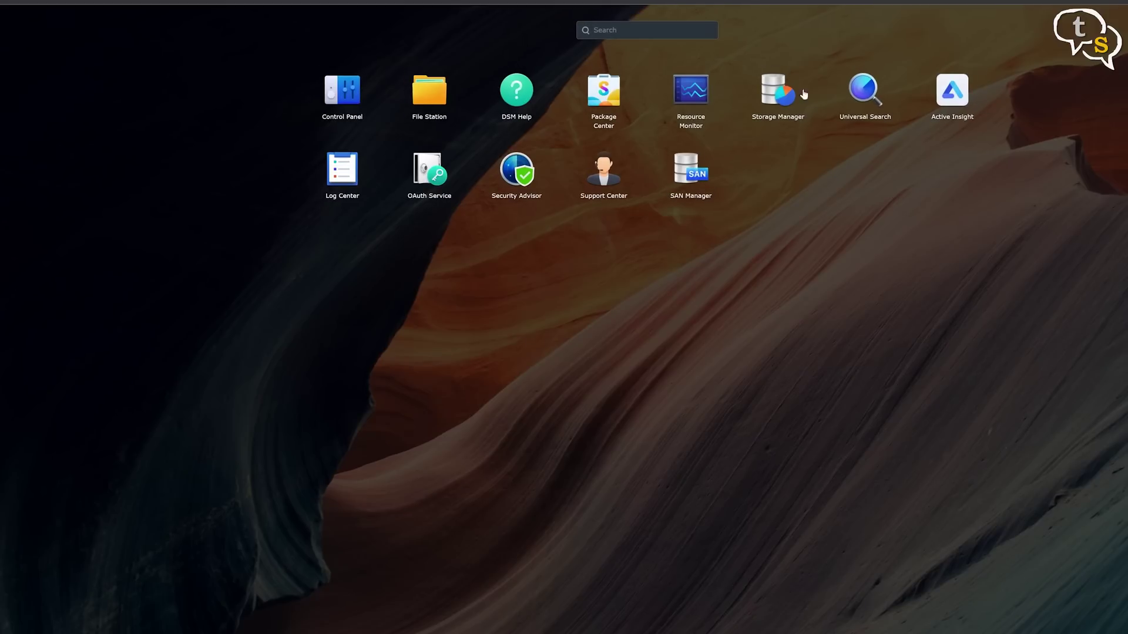
{"action": "left_click", "coordinate": [779, 93]}
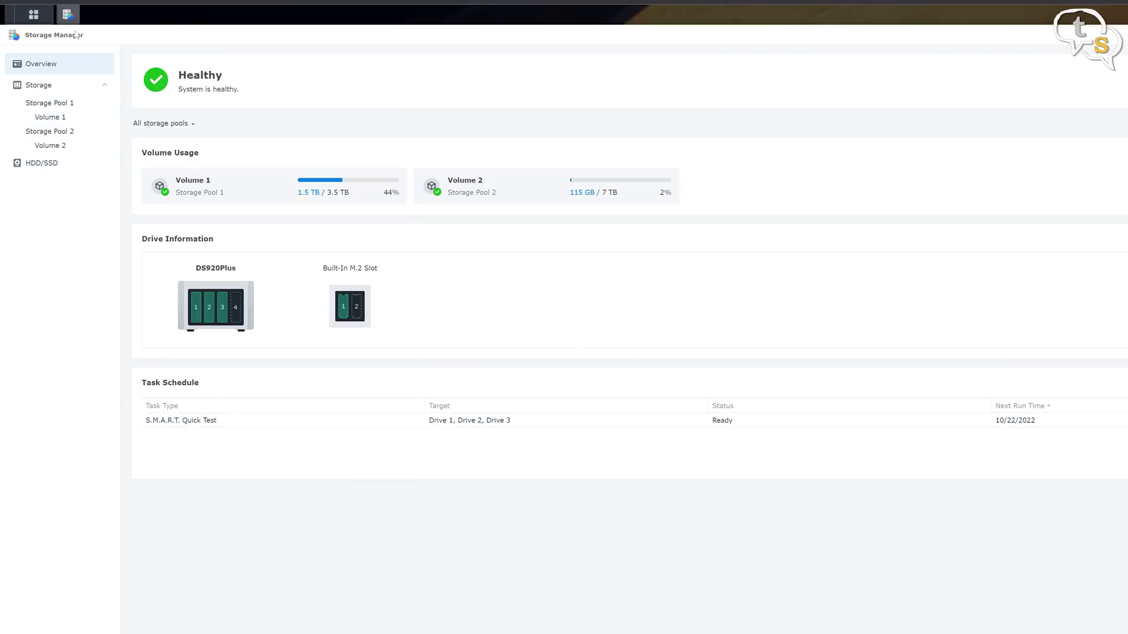
{"action": "left_click", "coordinate": [35, 16]}
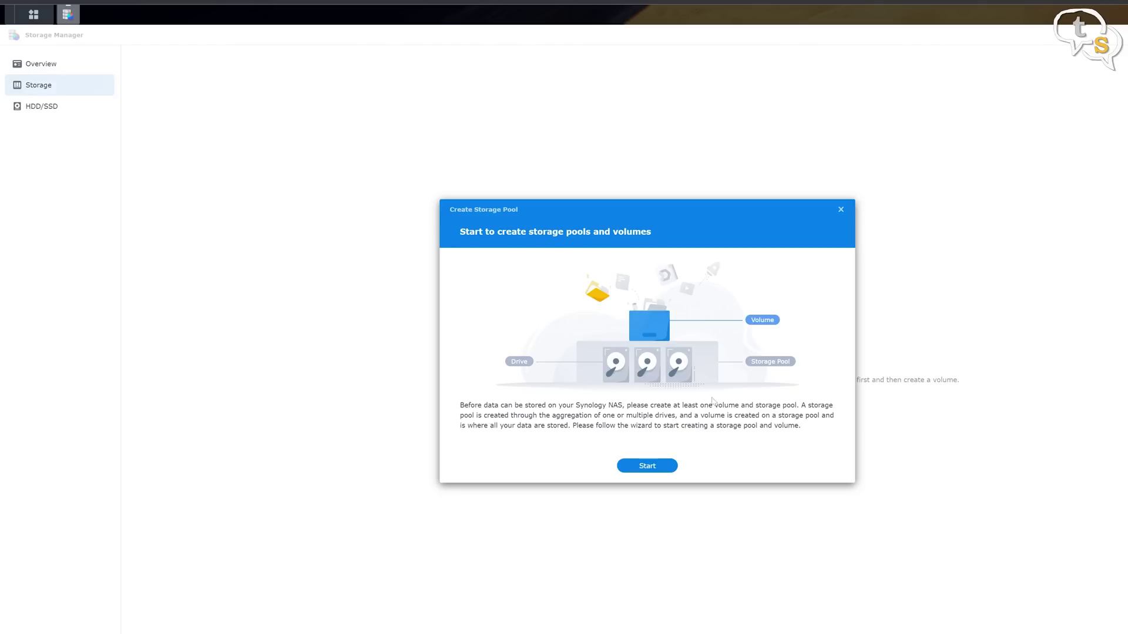
- Create an SHR storage pool and volume on Drive 1, keeping default capacity and file system
{"action": "left_click", "coordinate": [647, 464]}
{"action": "left_click", "coordinate": [670, 298]}
{"action": "left_click", "coordinate": [756, 298]}
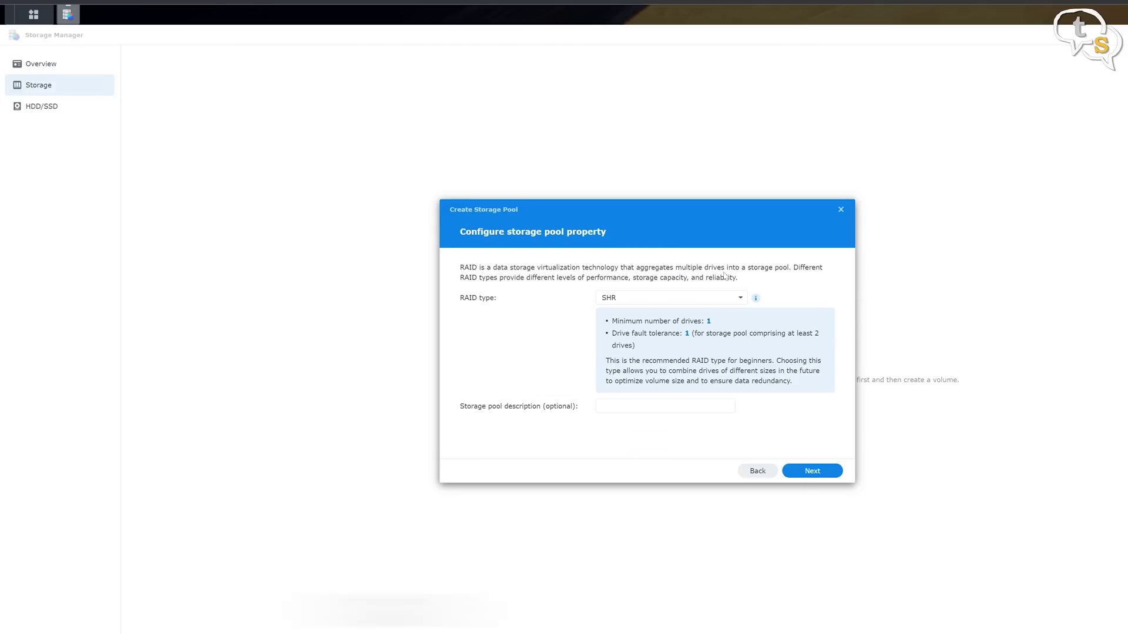
{"action": "left_click", "coordinate": [667, 406]}
{"action": "left_click", "coordinate": [812, 470]}
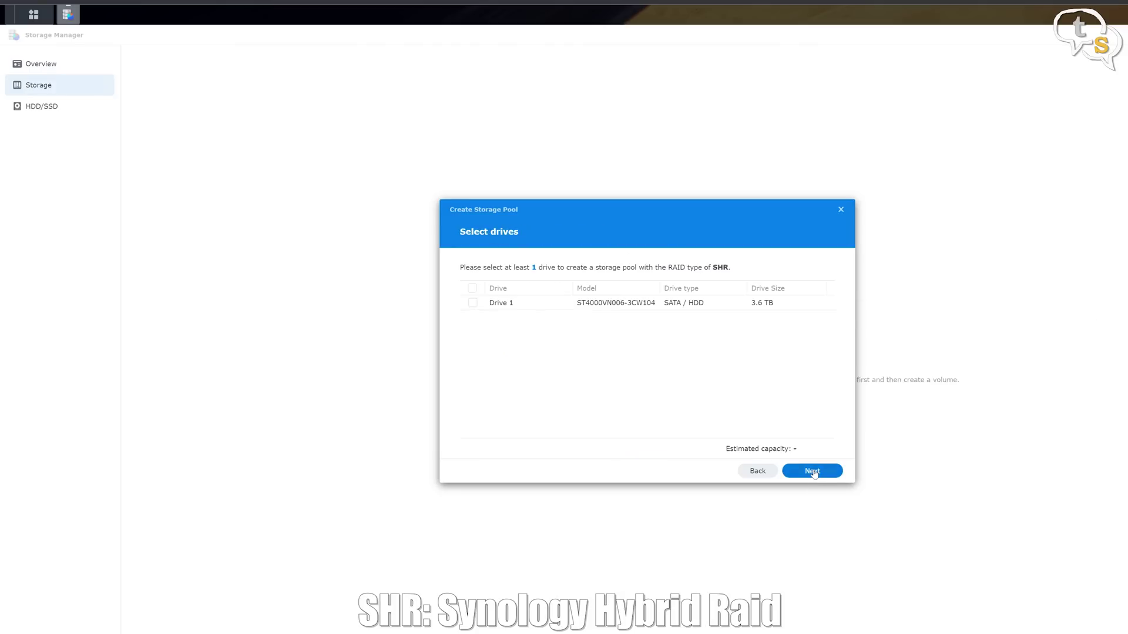
{"action": "left_click", "coordinate": [471, 301]}
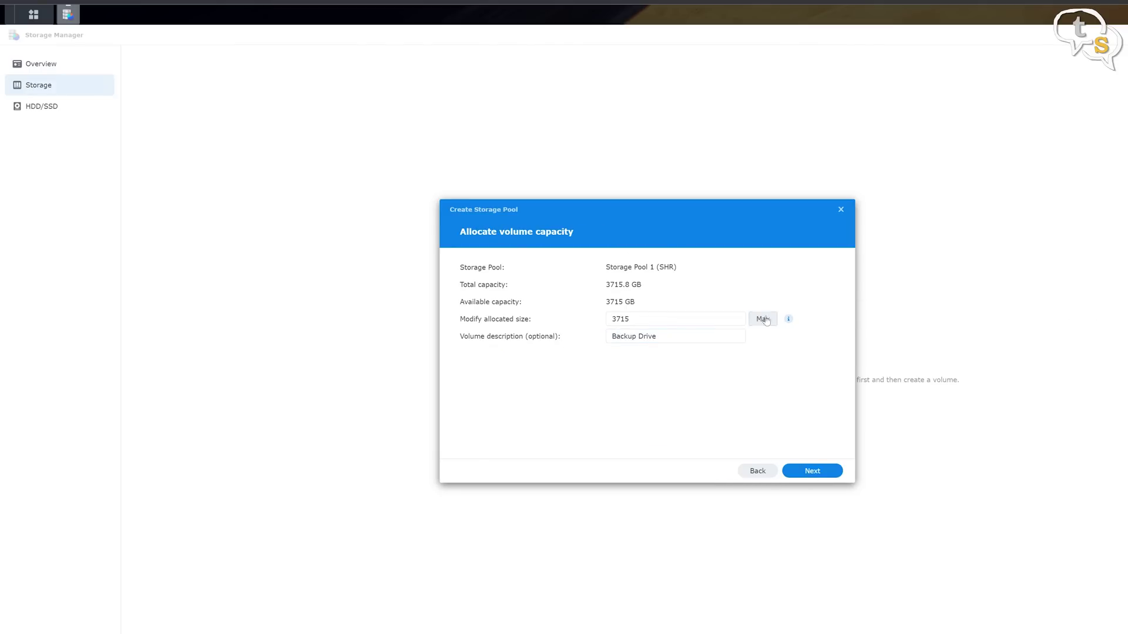
{"action": "left_click", "coordinate": [812, 471]}
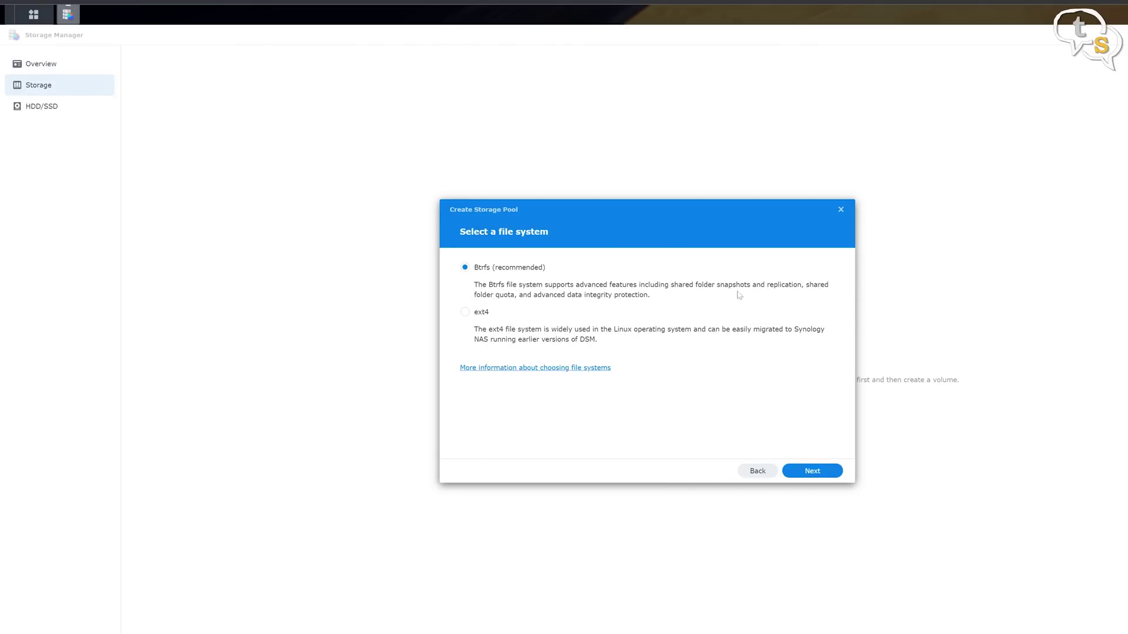
{"action": "left_click", "coordinate": [812, 470]}
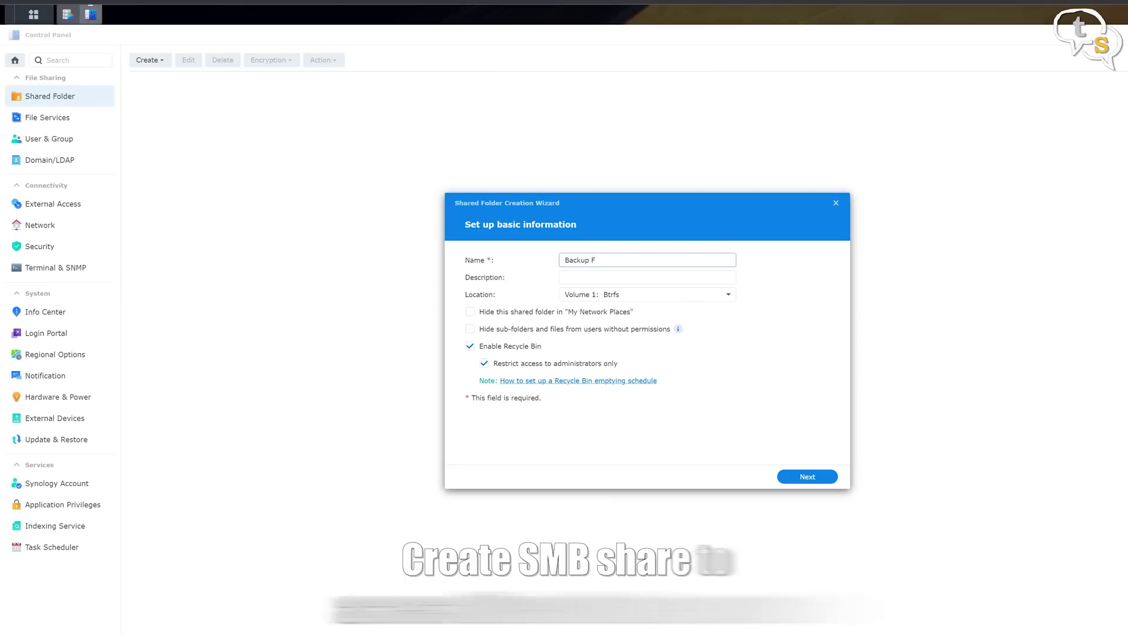
- Create the Backup shared folder with description 'BAckup' and apply its user permissions
{"action": "key", "text": "Tab"}
{"action": "type", "text": "BAckup"}
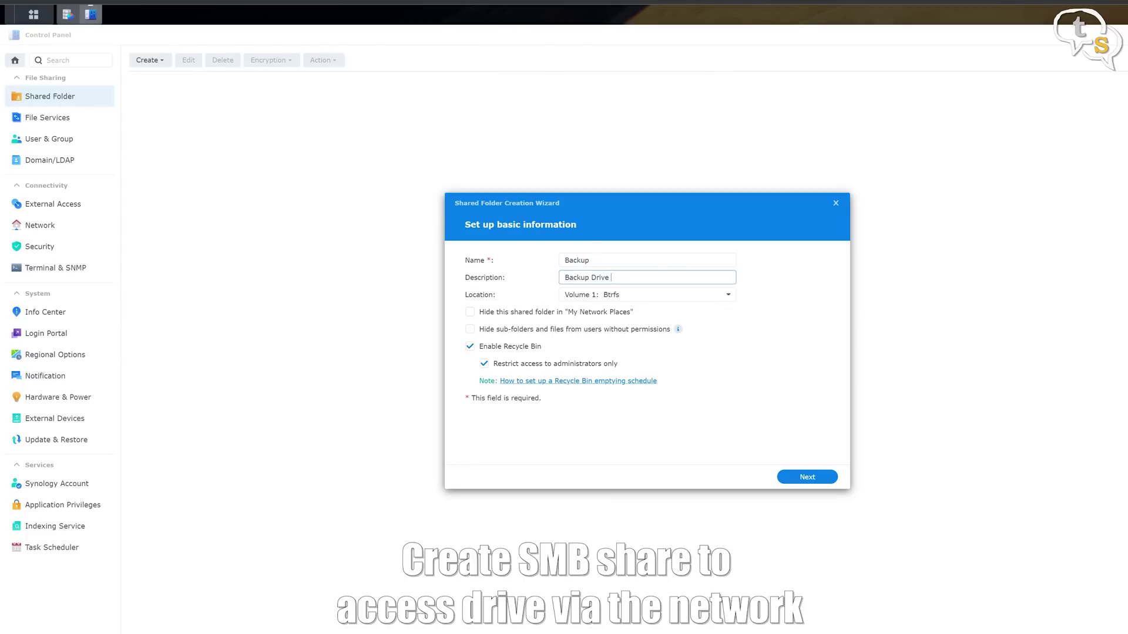
{"action": "left_click", "coordinate": [807, 477]}
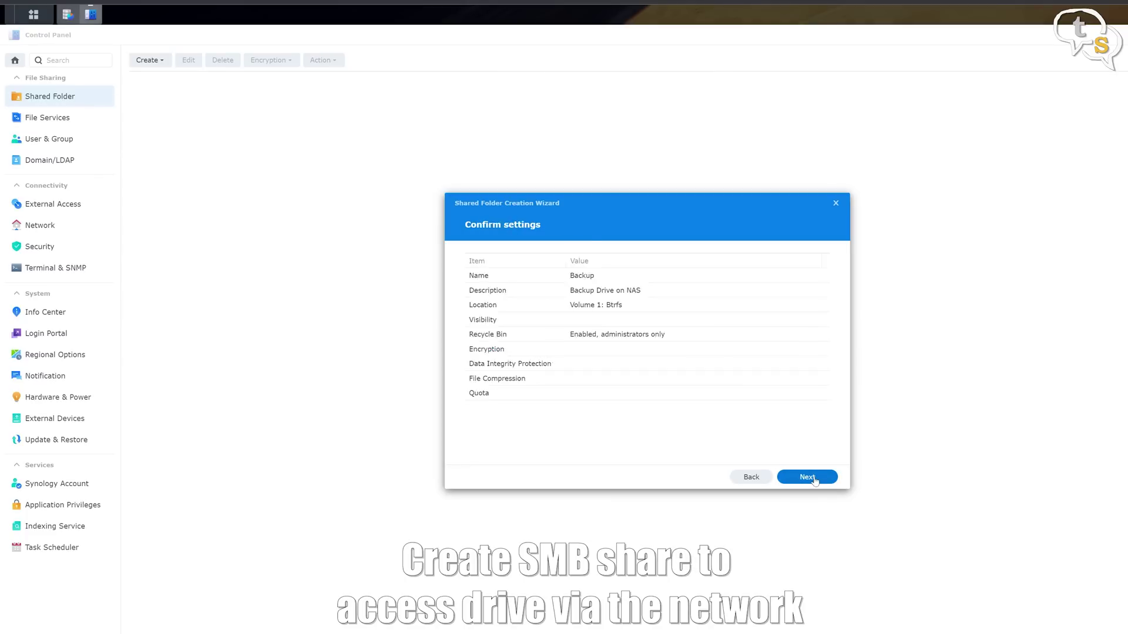
{"action": "left_click", "coordinate": [807, 477]}
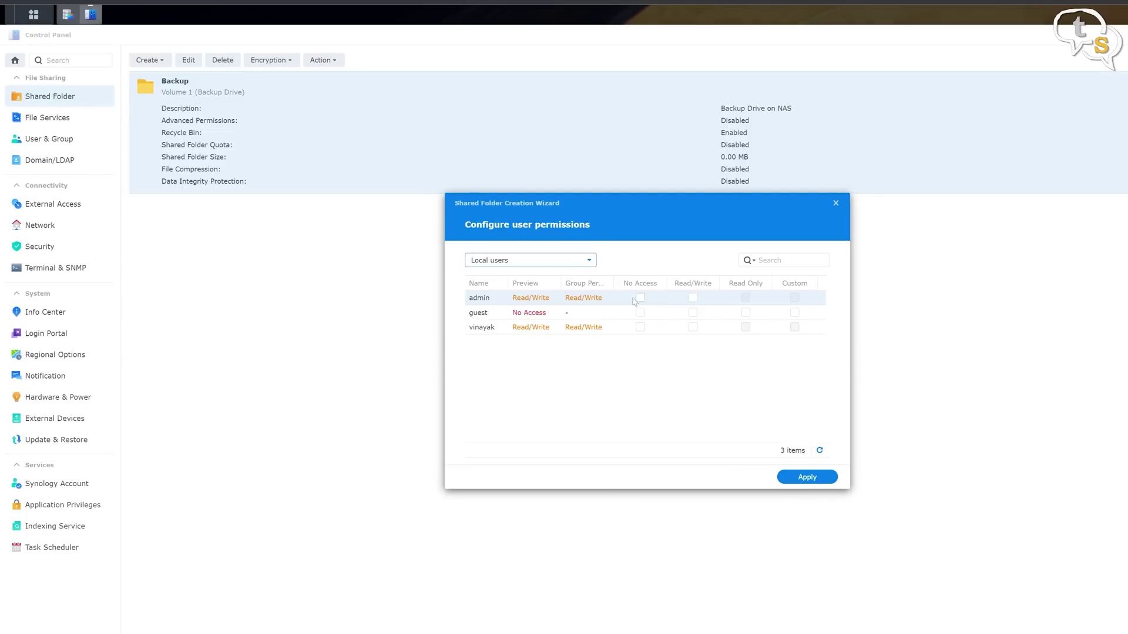
{"action": "left_click", "coordinate": [802, 477]}
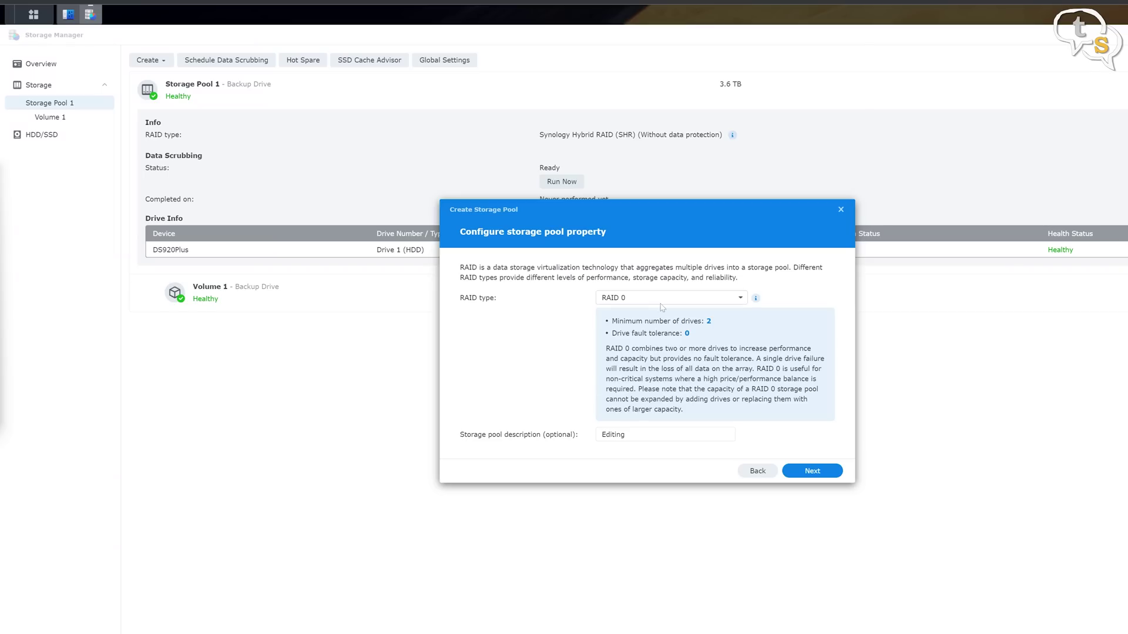
- Create the RAID 0 pool from Drives 2 and 3, skipping the drive check
{"action": "left_click", "coordinate": [814, 472]}
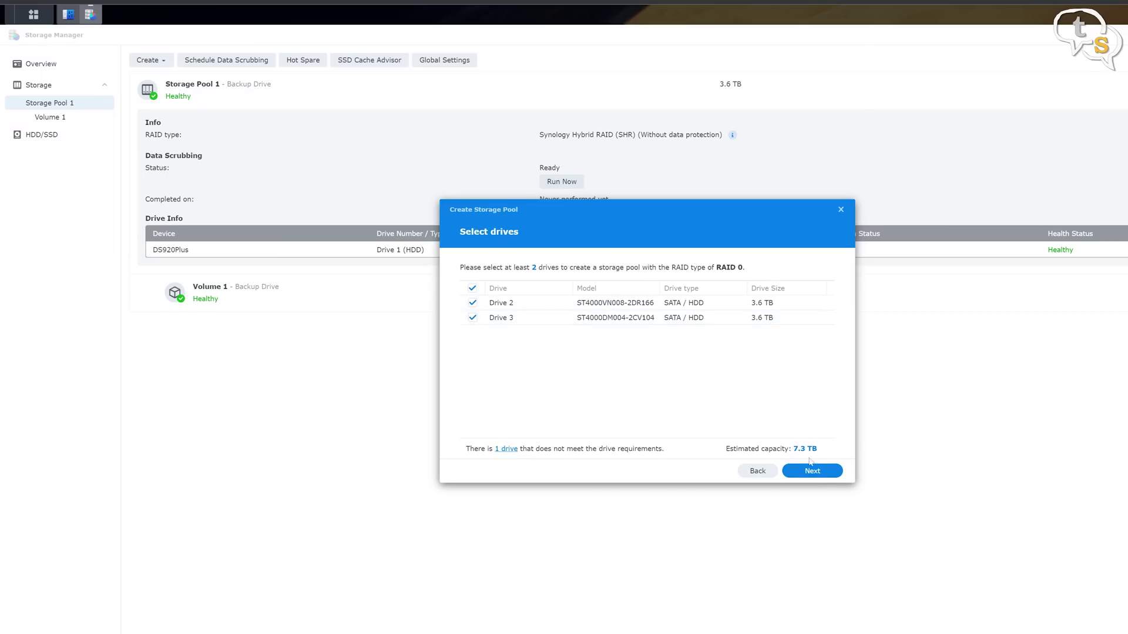
{"action": "left_click", "coordinate": [506, 450]}
{"action": "left_click", "coordinate": [811, 378]}
{"action": "left_click", "coordinate": [818, 473]}
{"action": "left_click", "coordinate": [748, 387]}
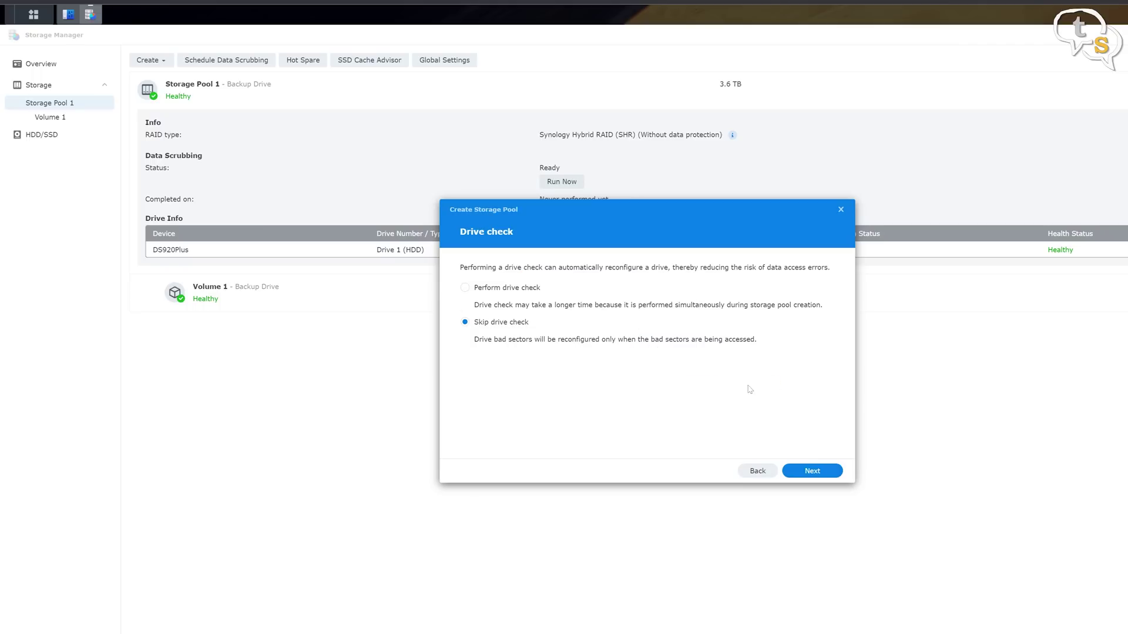
{"action": "left_click", "coordinate": [818, 473]}
{"action": "left_click", "coordinate": [812, 471]}
{"action": "left_click", "coordinate": [730, 363]}
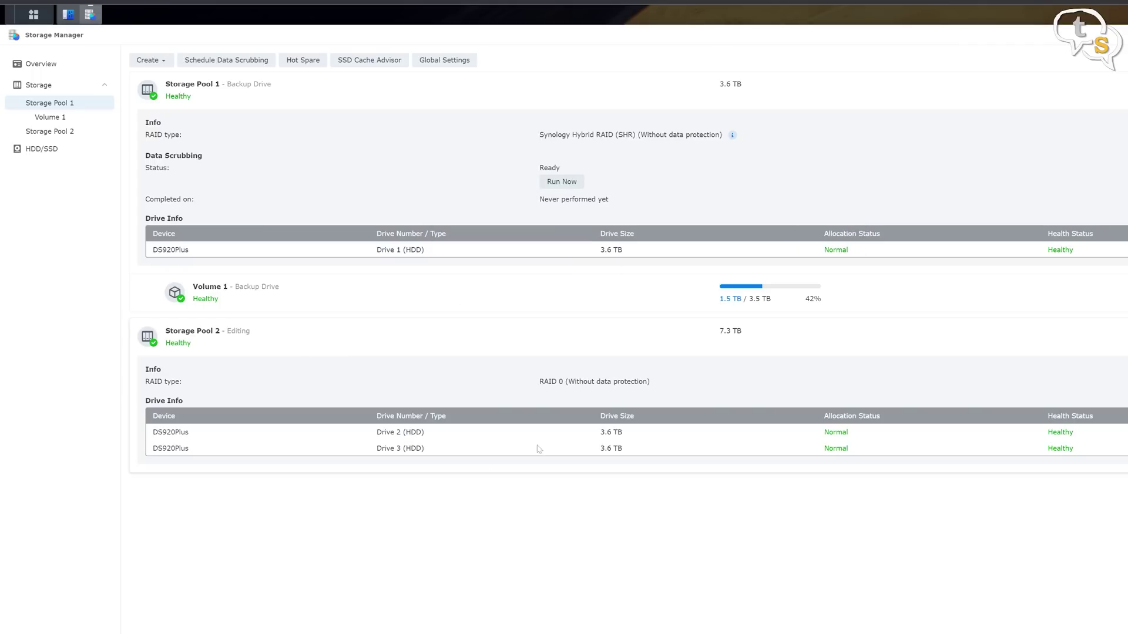
- Add a read-only Basic SSD cache on Volume 2 using Cache device 1 at 465.8 GB
{"action": "left_click", "coordinate": [151, 60]}
{"action": "left_click", "coordinate": [165, 105]}
{"action": "left_click", "coordinate": [646, 308]}
{"action": "left_click", "coordinate": [639, 343]}
{"action": "left_click_drag", "start_coordinate": [588, 207], "coordinate": [575, 326]}
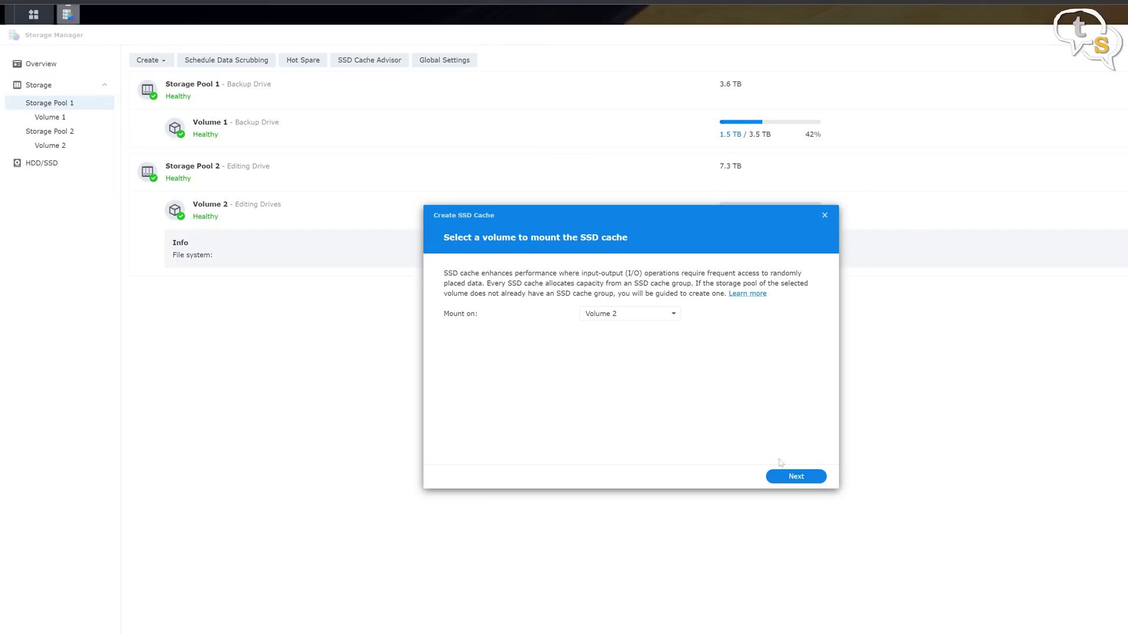
{"action": "left_click", "coordinate": [800, 478]}
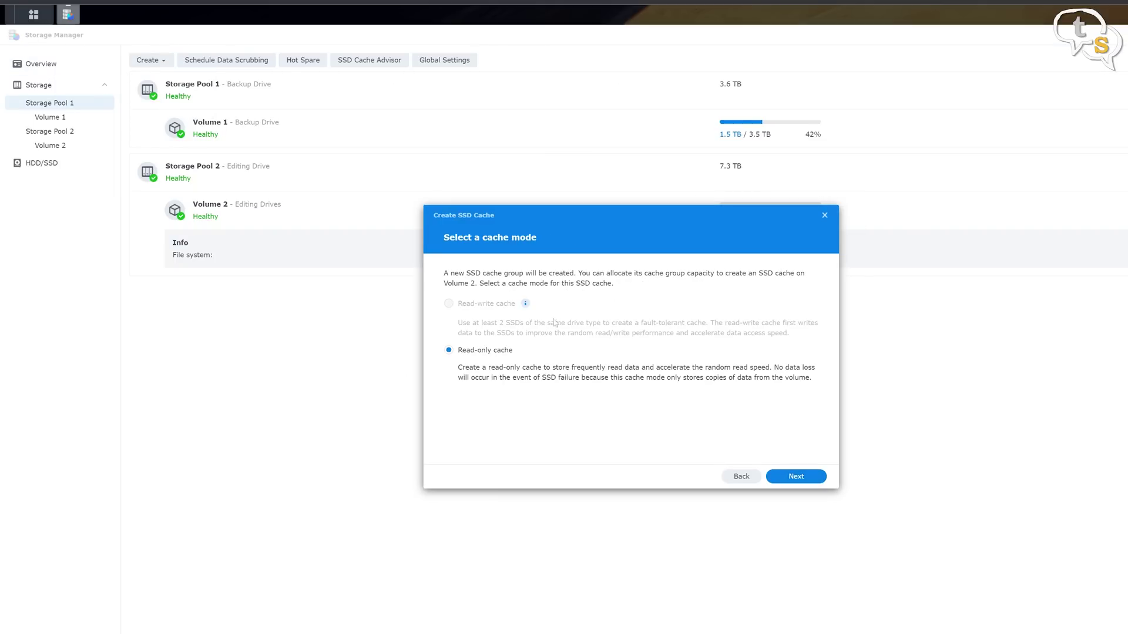
{"action": "left_click", "coordinate": [796, 478]}
{"action": "left_click", "coordinate": [799, 476]}
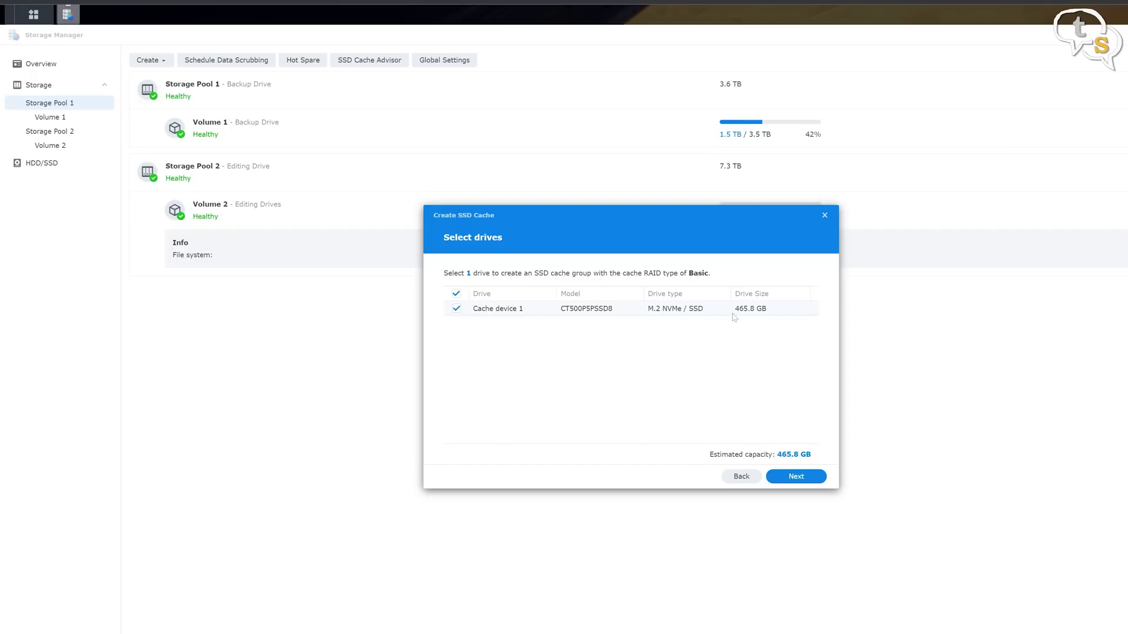
{"action": "left_click", "coordinate": [797, 477]}
{"action": "left_click", "coordinate": [735, 394]}
{"action": "left_click", "coordinate": [796, 477]}
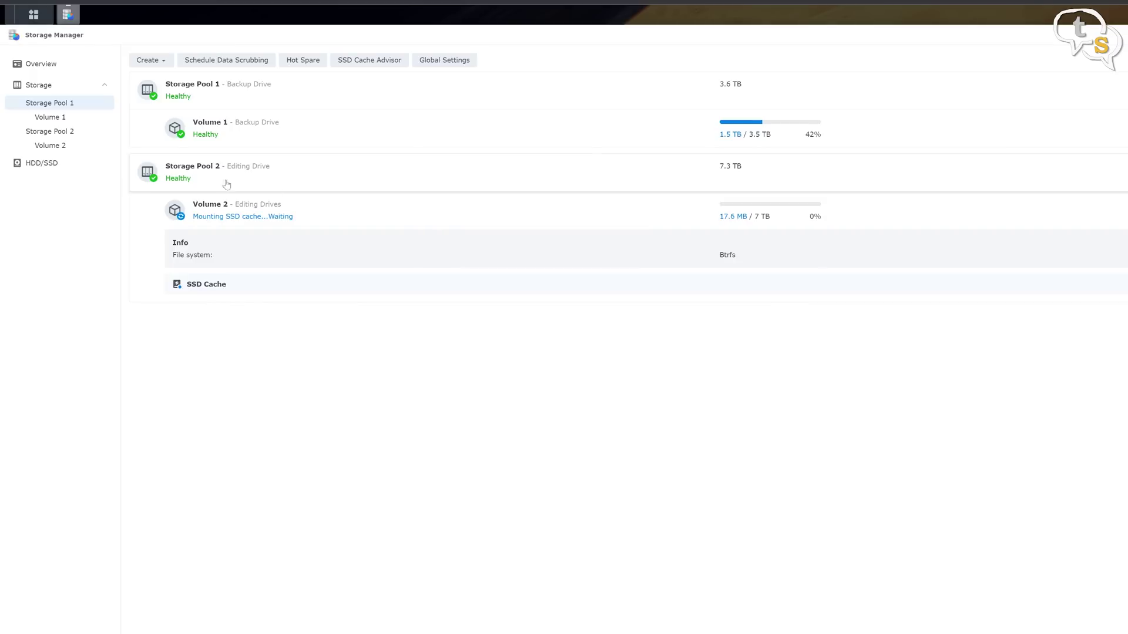
{"action": "left_click", "coordinate": [226, 184]}
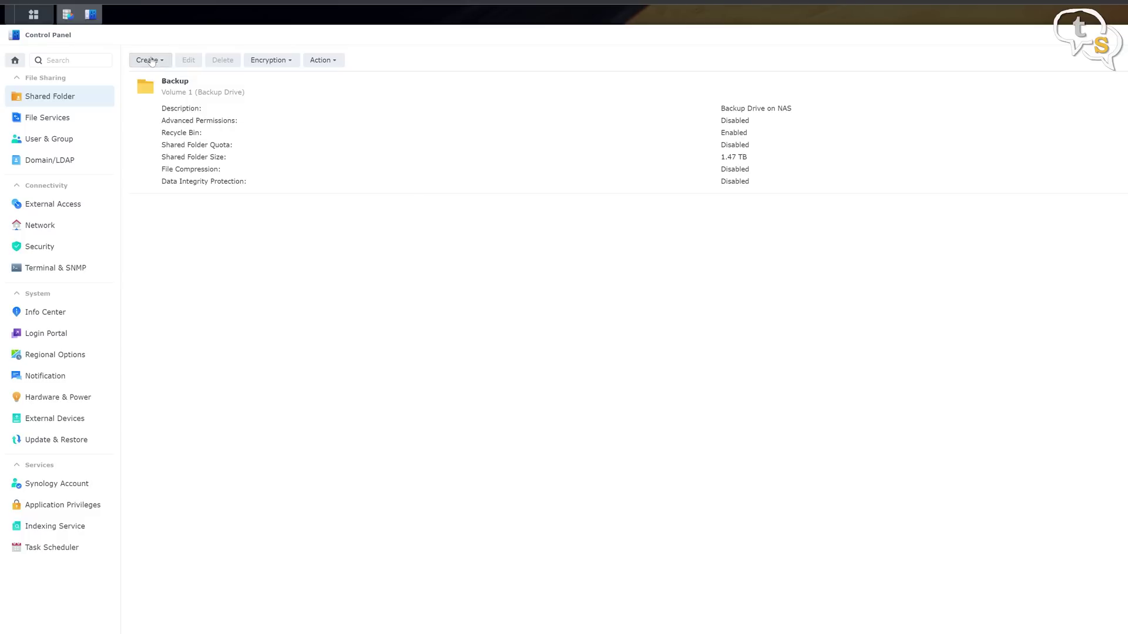
- Create the 'Editing' shared folder on Volume 2, granting admin and the second user Read/Write access
{"action": "left_click", "coordinate": [151, 61]}
{"action": "left_click", "coordinate": [154, 82]}
{"action": "type", "text": "Editing"}
{"action": "key", "text": "Tab"}
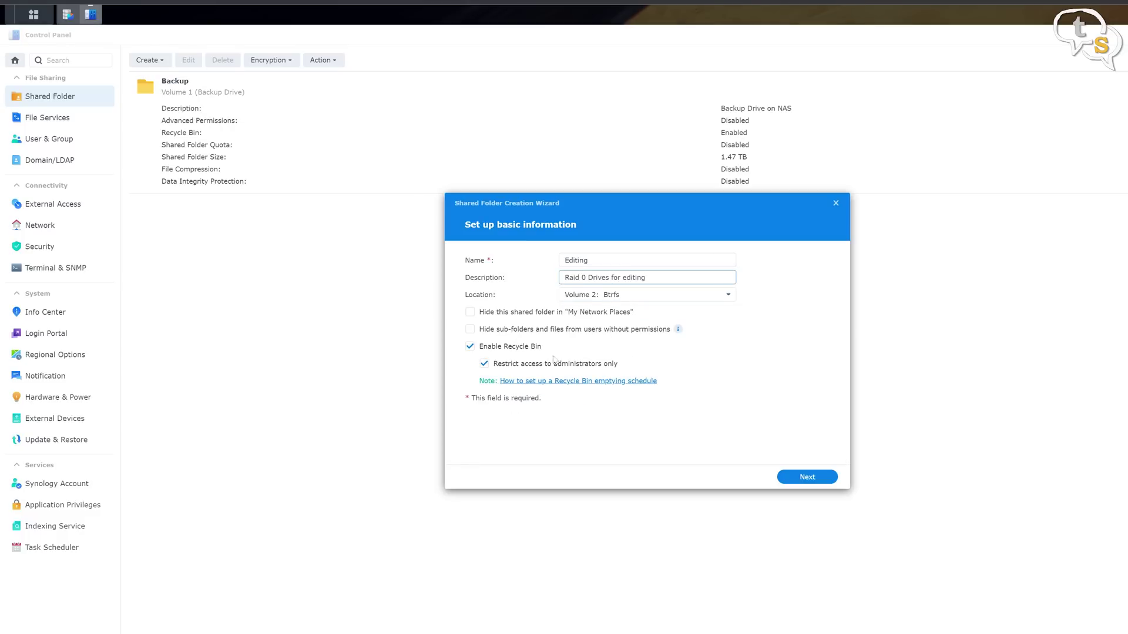
{"action": "left_click", "coordinate": [807, 477]}
{"action": "left_click", "coordinate": [808, 477]}
{"action": "left_click", "coordinate": [808, 477]}
{"action": "left_click", "coordinate": [809, 477]}
{"action": "left_click", "coordinate": [692, 298]}
{"action": "left_click", "coordinate": [693, 327]}
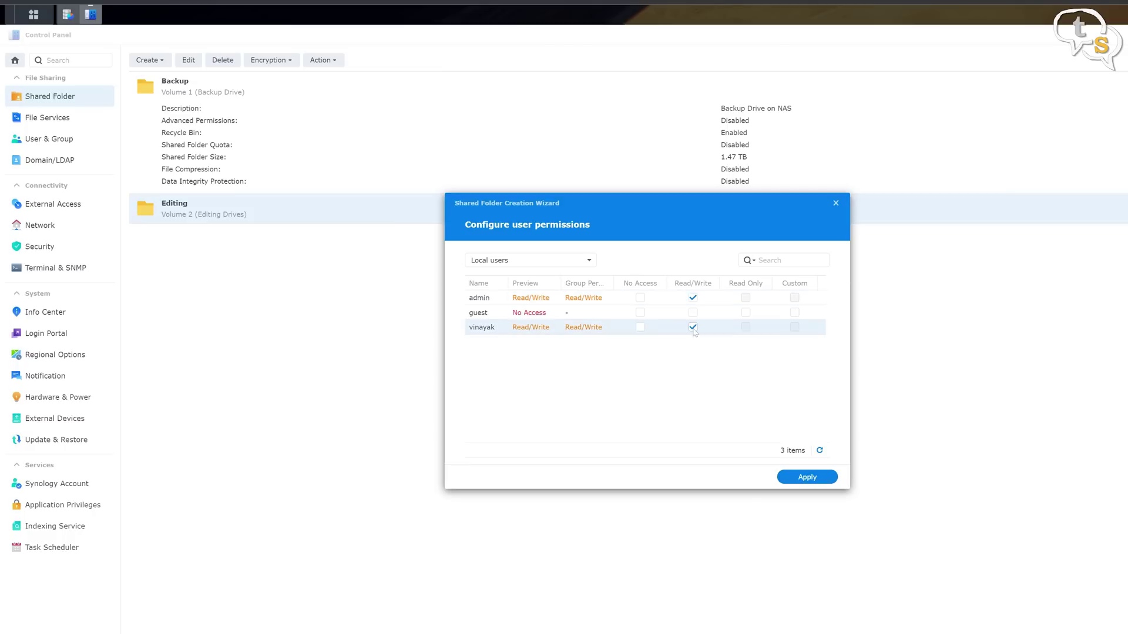
{"action": "left_click", "coordinate": [814, 479]}
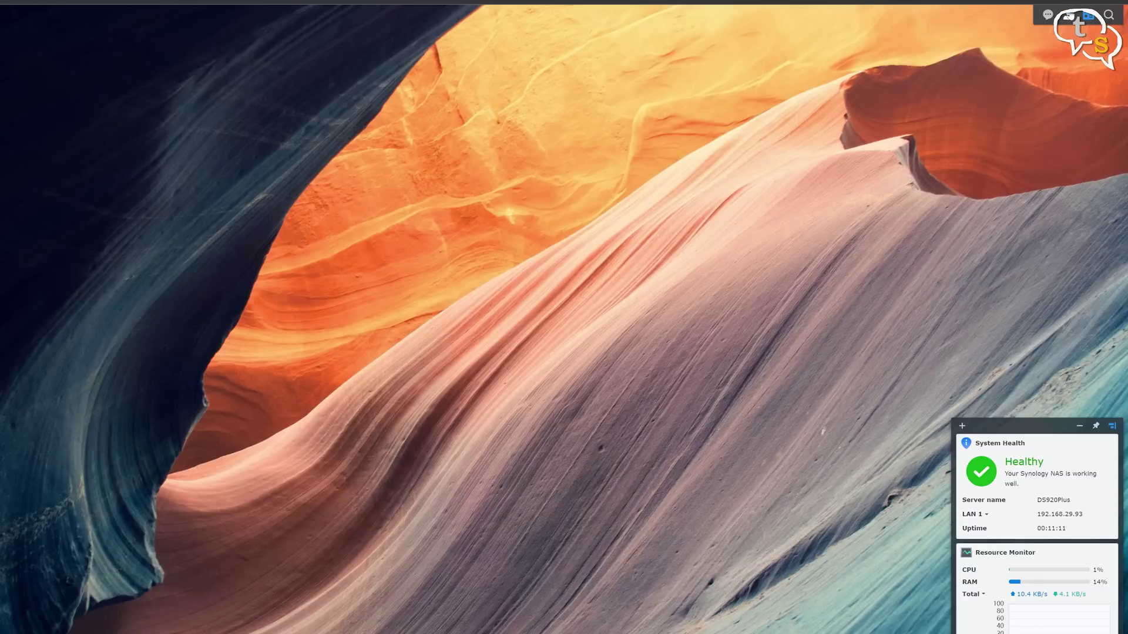
- Shut down the DS920Plus from the account menu and confirm with OK
{"action": "left_click", "coordinate": [1067, 15]}
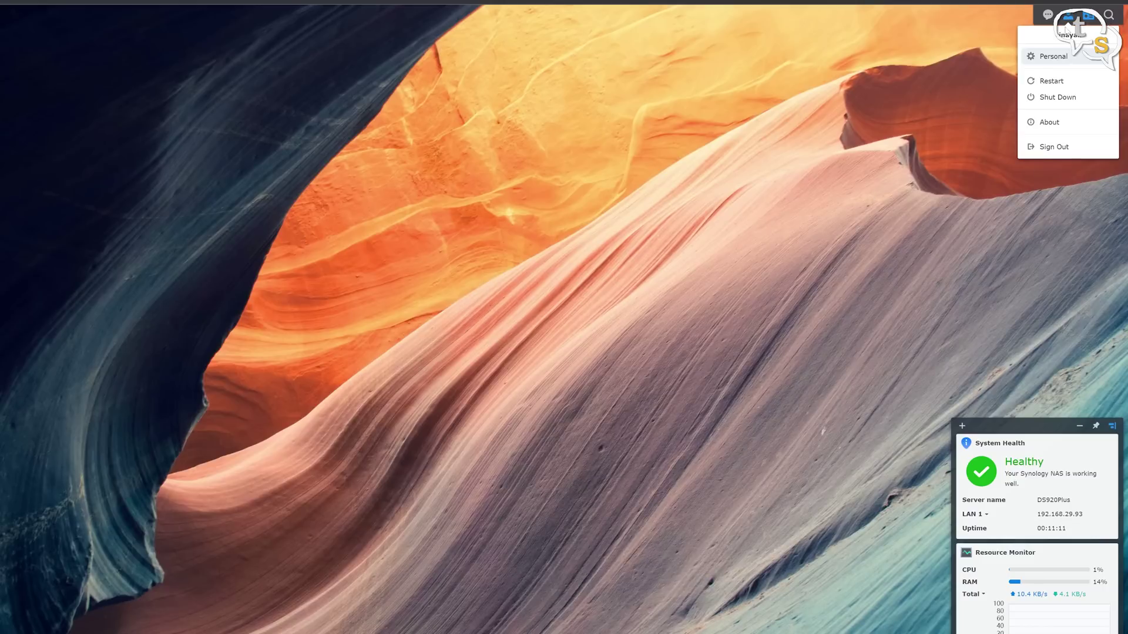
{"action": "left_click", "coordinate": [1051, 100]}
{"action": "left_click", "coordinate": [556, 343]}
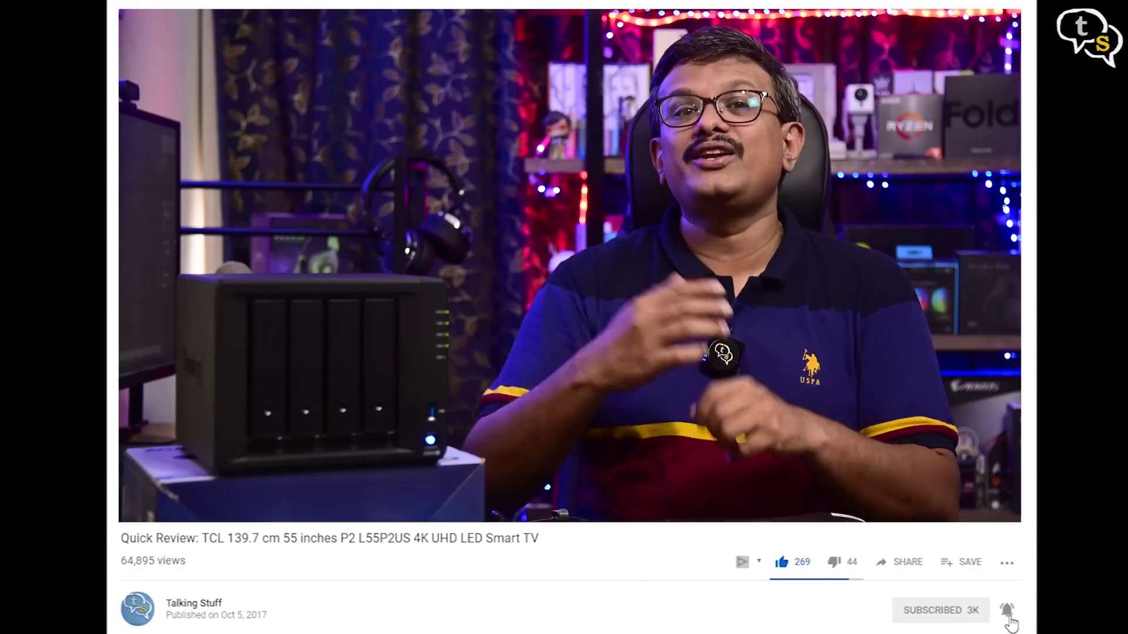
{"action": "left_click", "coordinate": [1008, 617]}
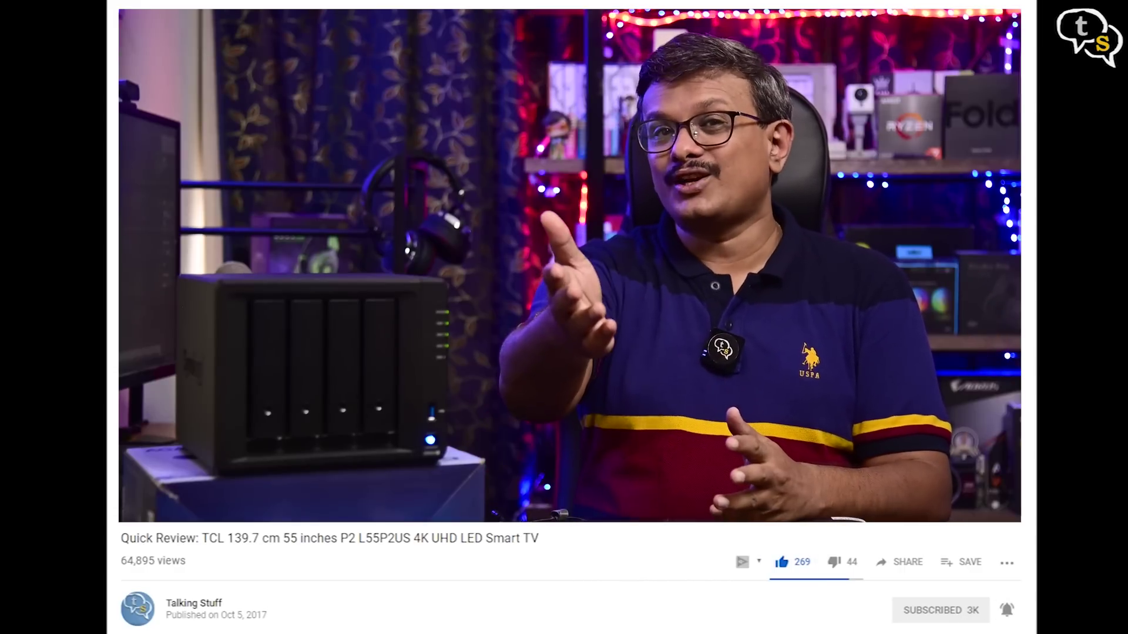